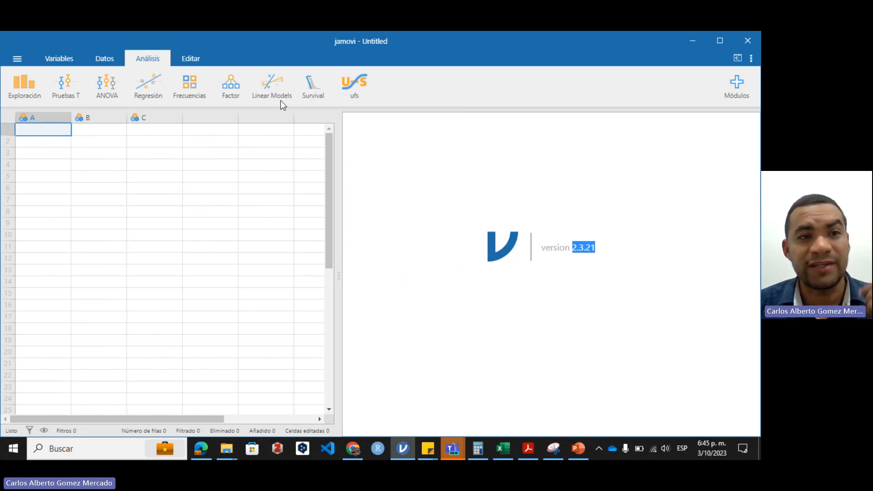
# Open the Excel data file reh from this computer and widen the data table to show more columns
pyautogui.click(18, 59)
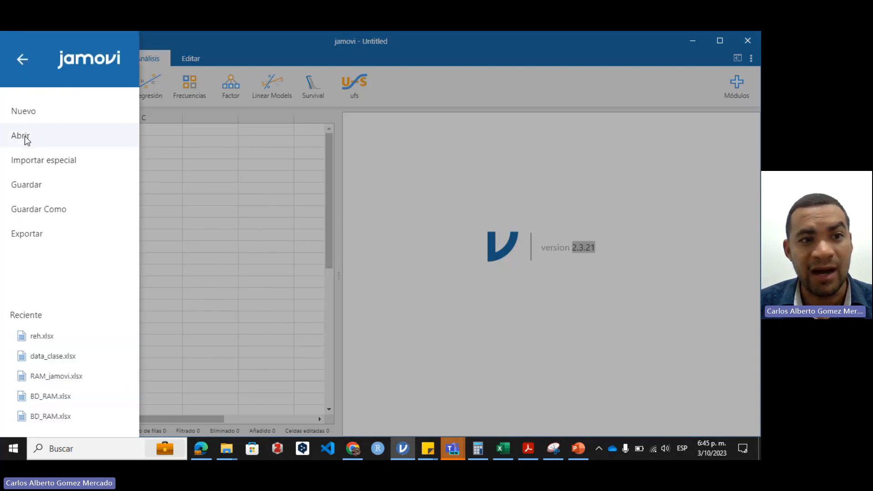
pyautogui.click(25, 136)
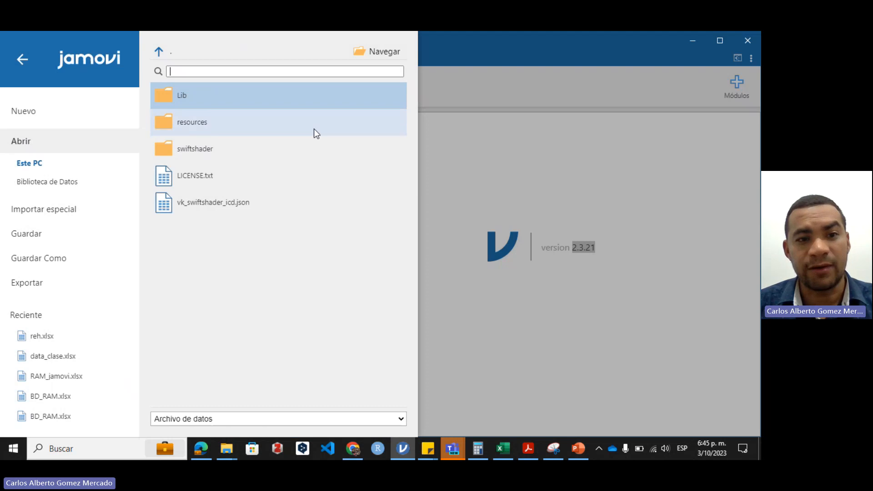
pyautogui.click(385, 53)
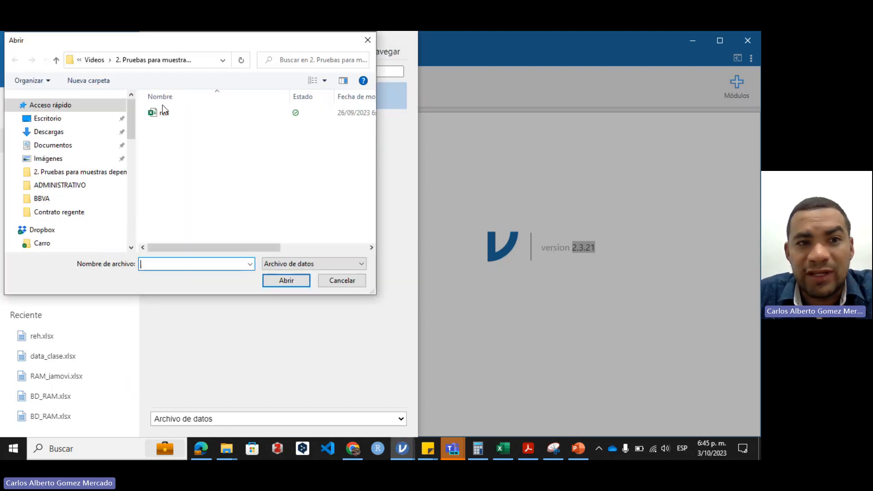
pyautogui.click(169, 121)
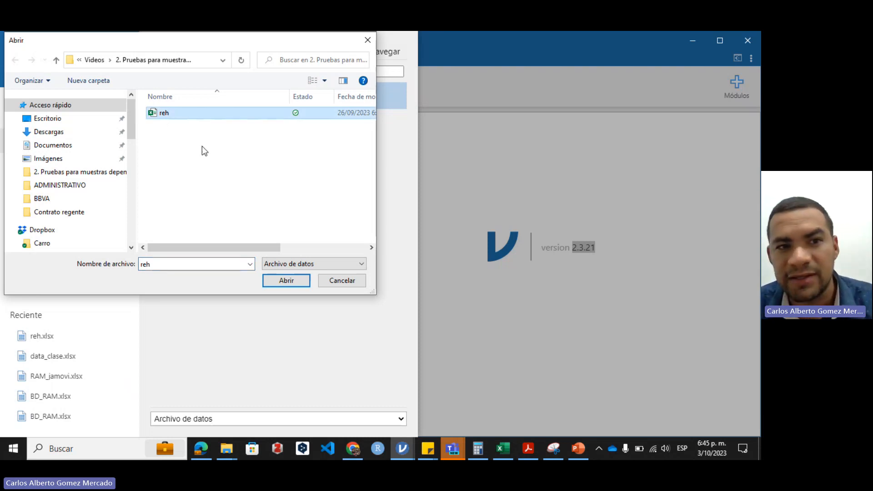
pyautogui.click(288, 282)
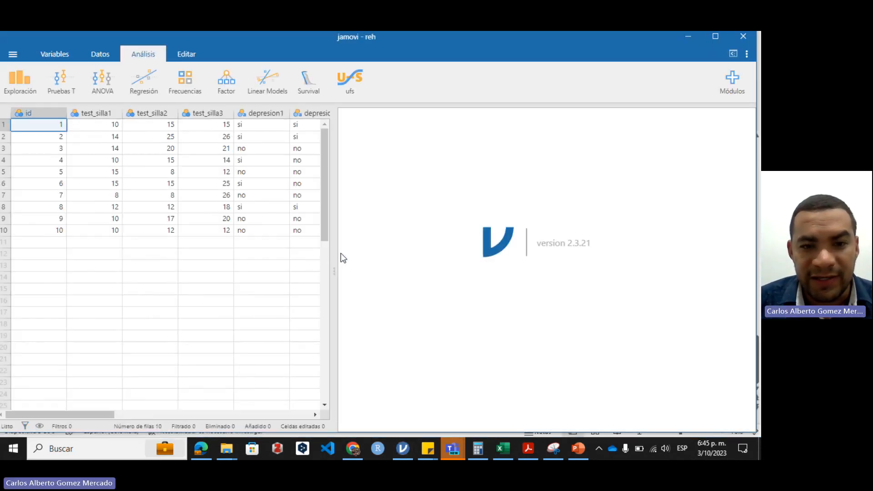
pyautogui.moveTo(335, 271); pyautogui.dragTo(484, 244)
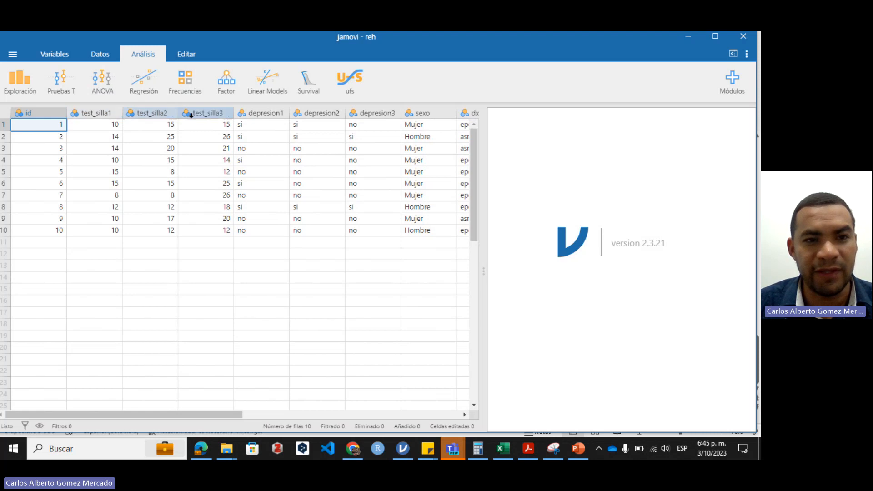
# Set the measure type of test_silla1, test_silla2 and test_silla3 to Continua and close the variable settings
pyautogui.click(102, 114)
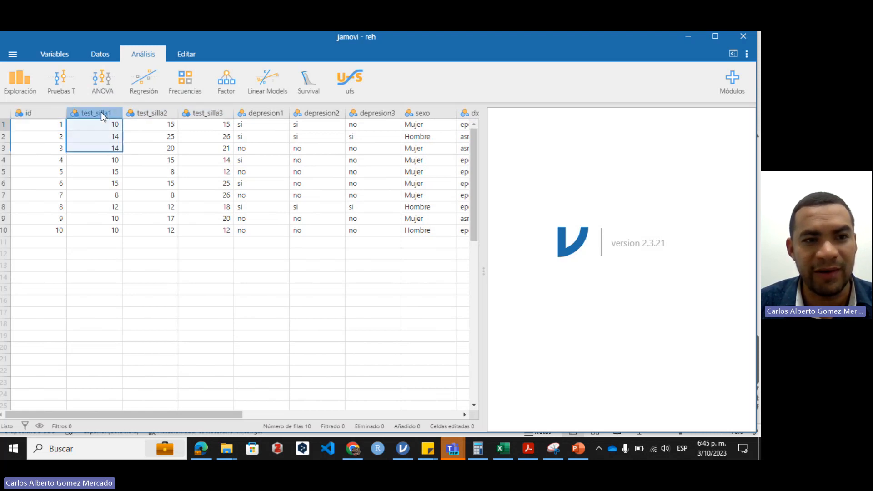
pyautogui.doubleClick(102, 114)
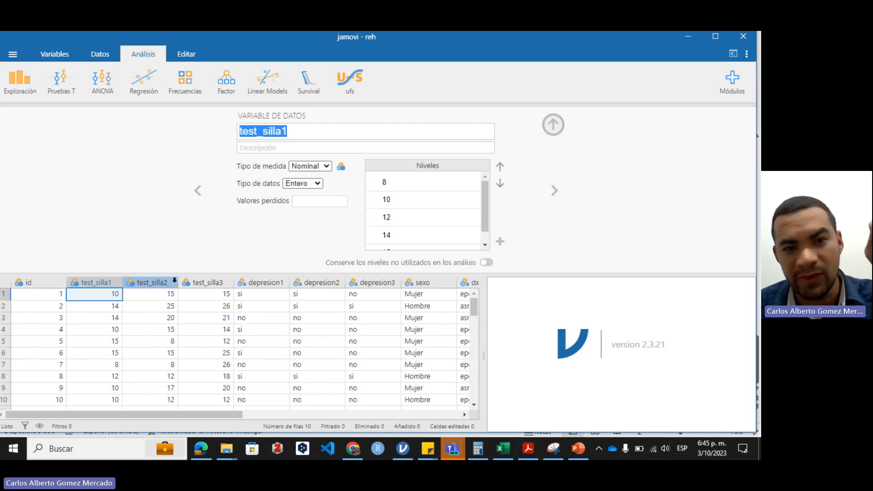
pyautogui.click(310, 165)
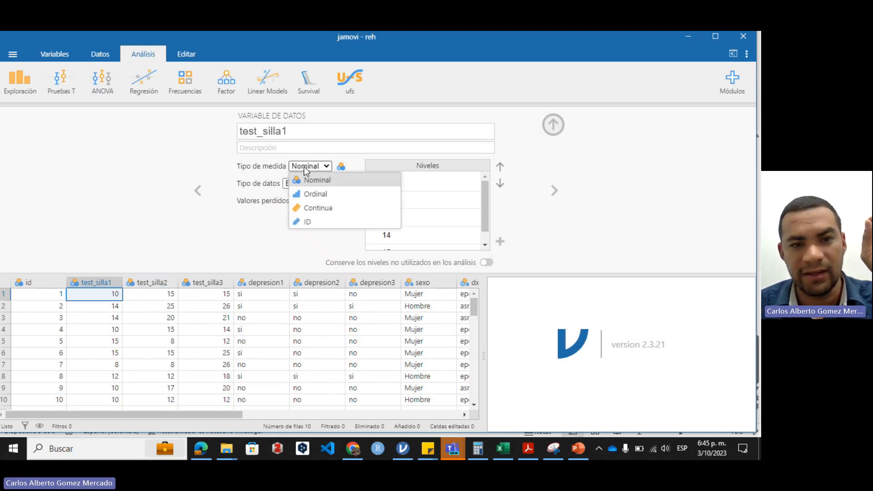
pyautogui.click(317, 209)
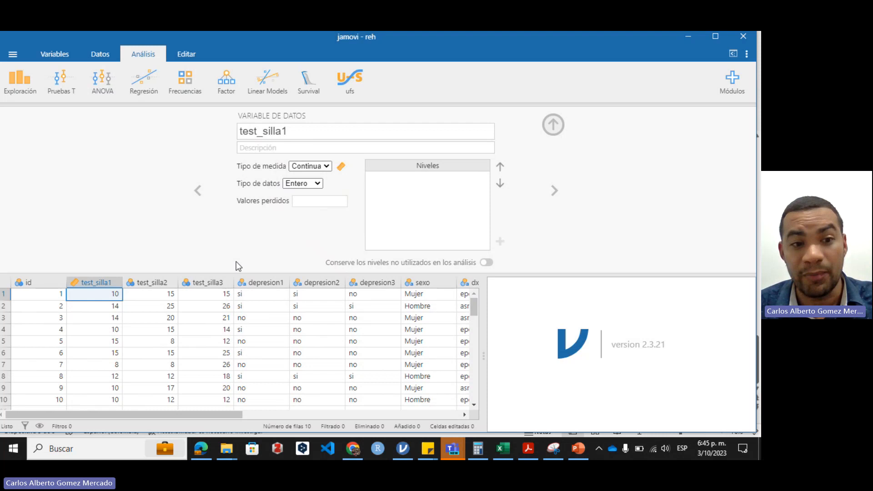
pyautogui.click(152, 283)
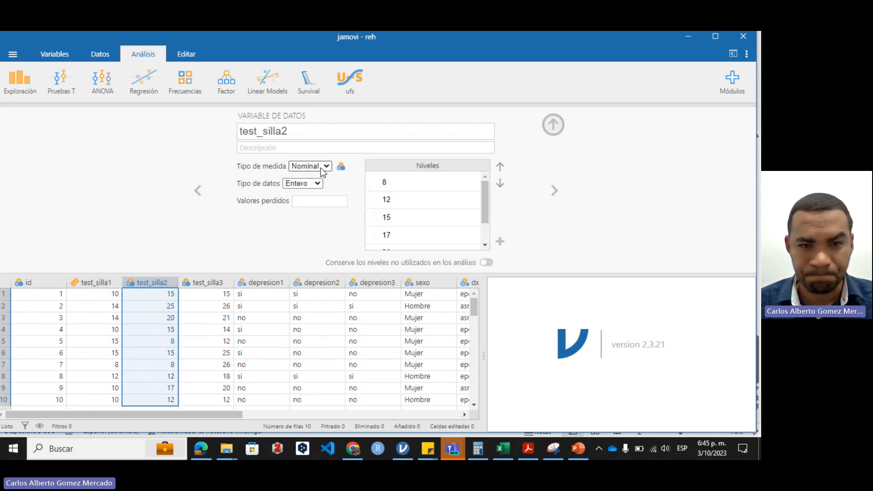
pyautogui.click(320, 170)
pyautogui.click(318, 207)
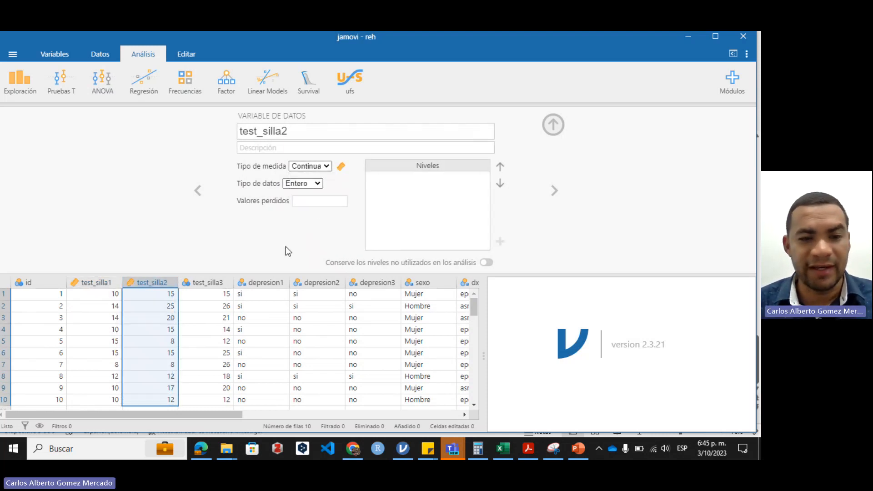
pyautogui.click(220, 282)
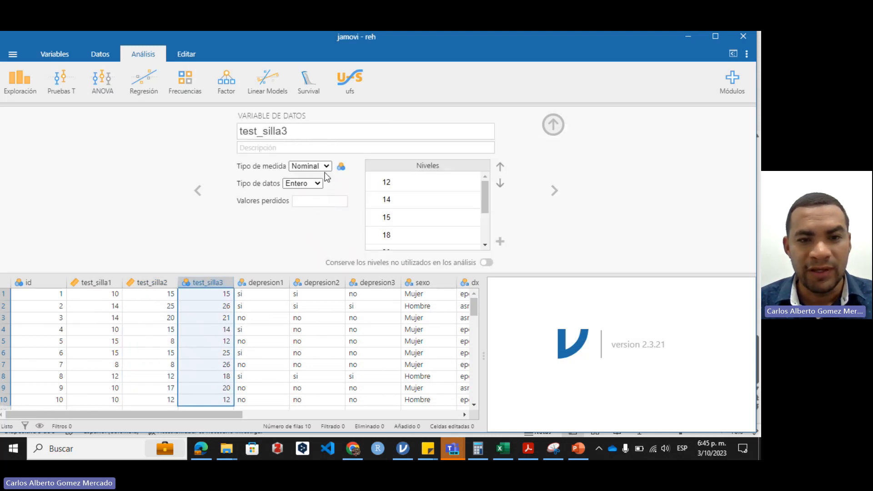
pyautogui.click(320, 168)
pyautogui.click(318, 209)
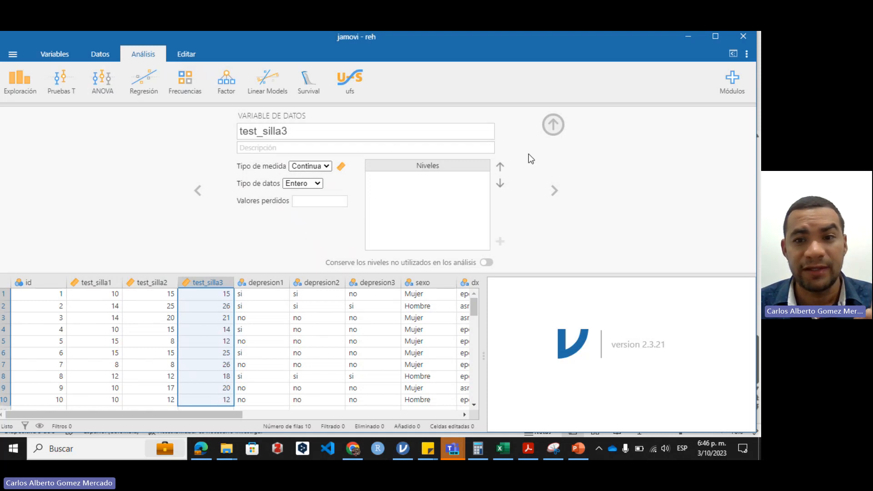
pyautogui.click(546, 130)
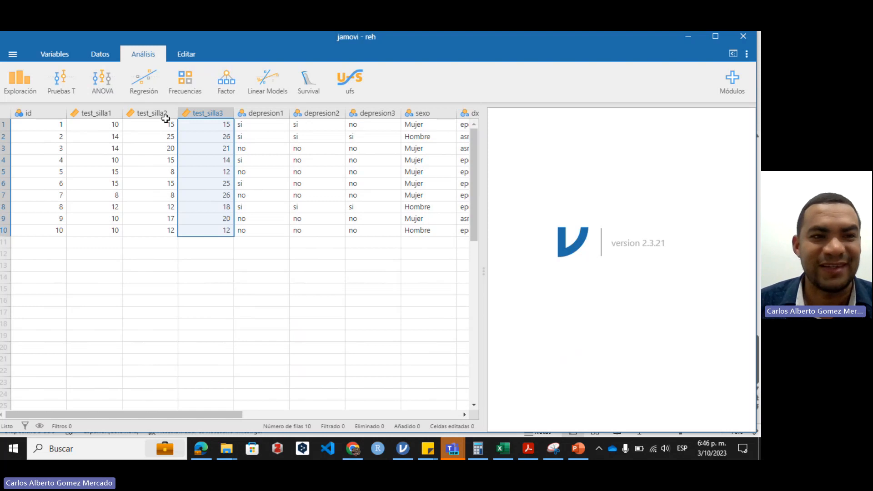
# Start a paired-samples T test and select Rangos de Wilcoxon instead of t de Student as the test
pyautogui.click(61, 90)
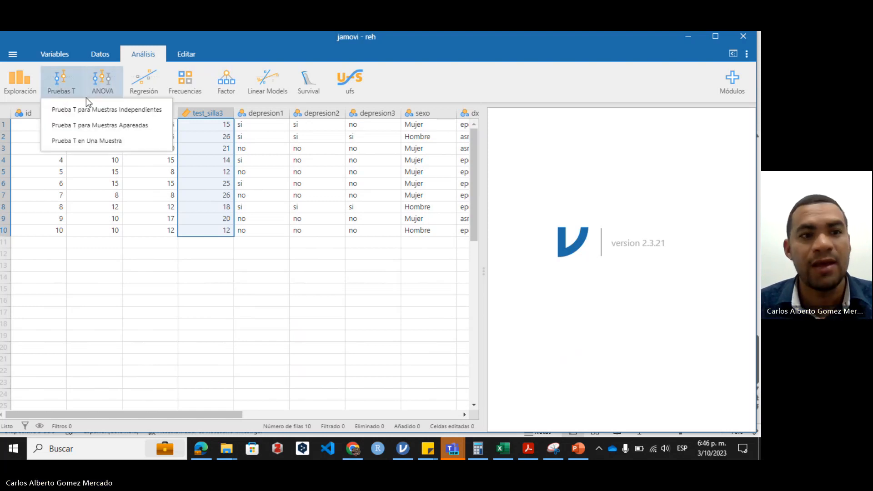
pyautogui.click(99, 129)
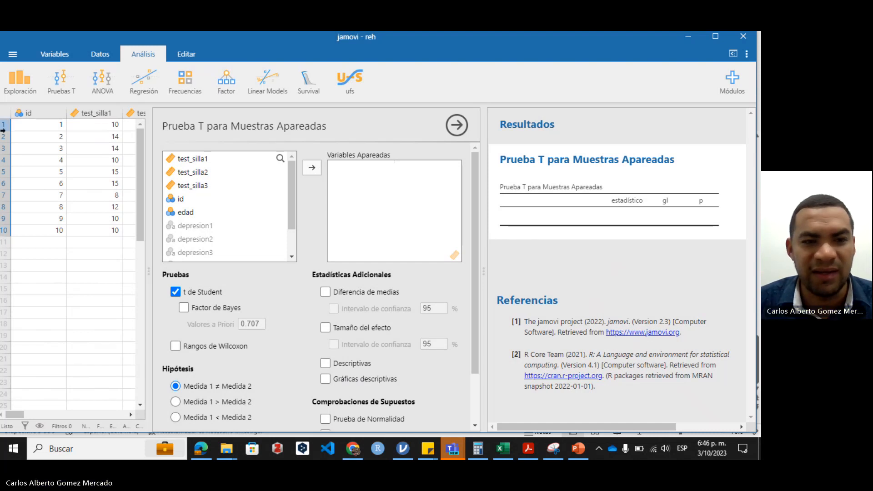
pyautogui.moveTo(148, 269); pyautogui.dragTo(9, 269)
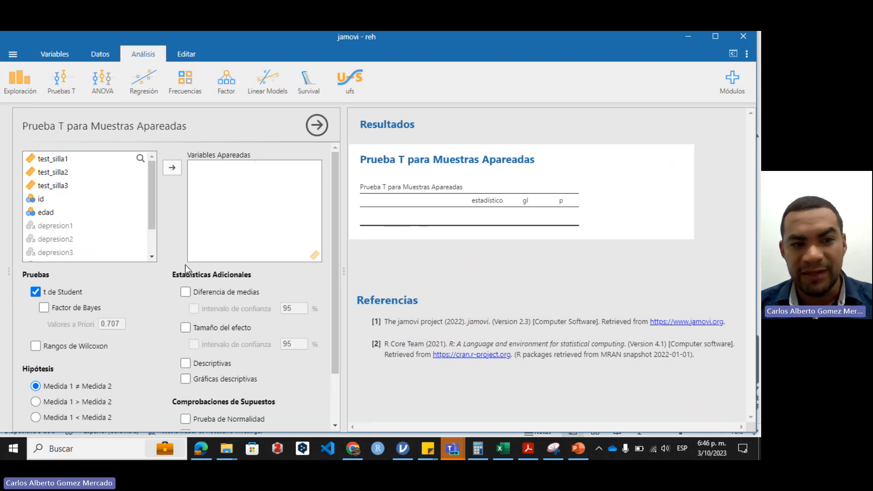
pyautogui.click(34, 293)
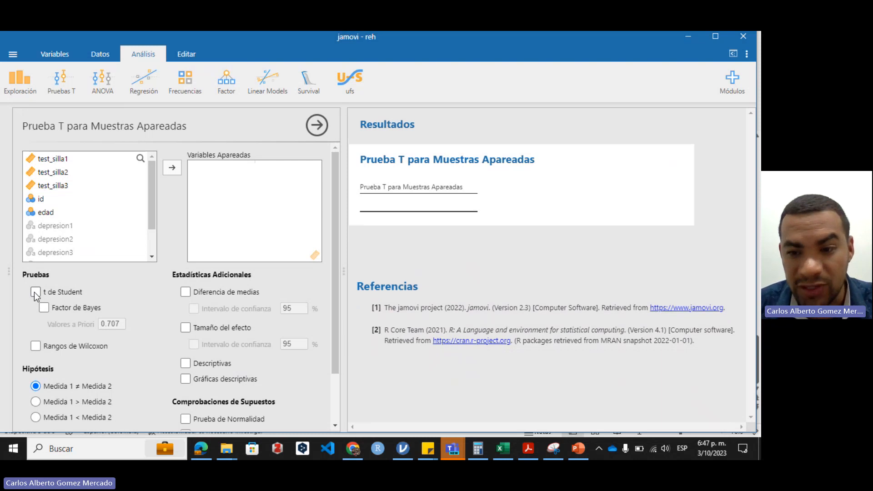
pyautogui.click(37, 345)
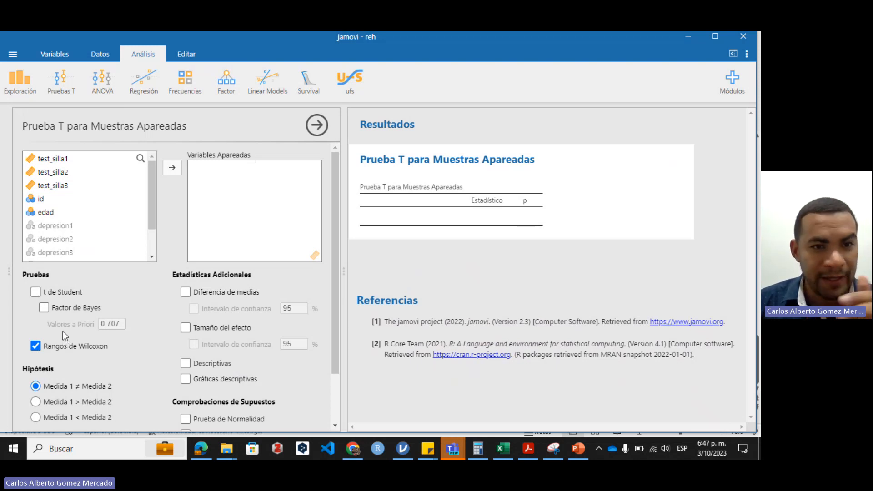
# Assign test_silla1 and test_silla3 as the paired variables and include the descriptive statistics
pyautogui.click(69, 160)
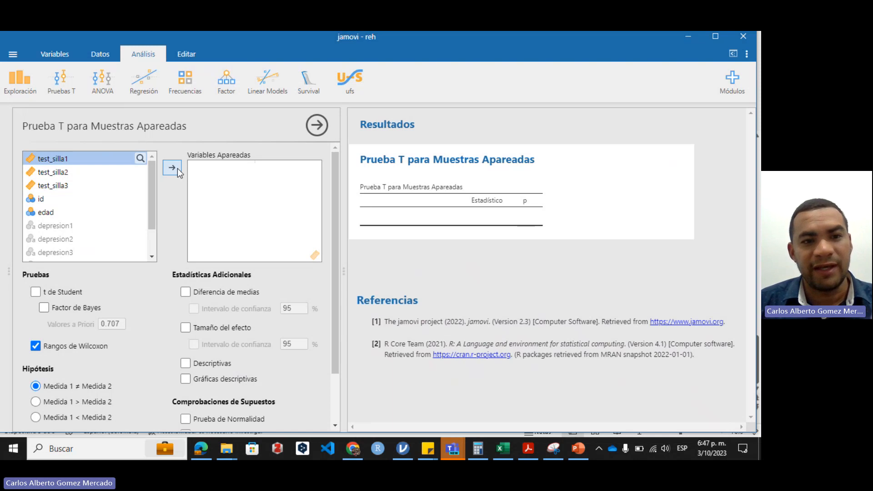
pyautogui.click(178, 168)
pyautogui.click(69, 185)
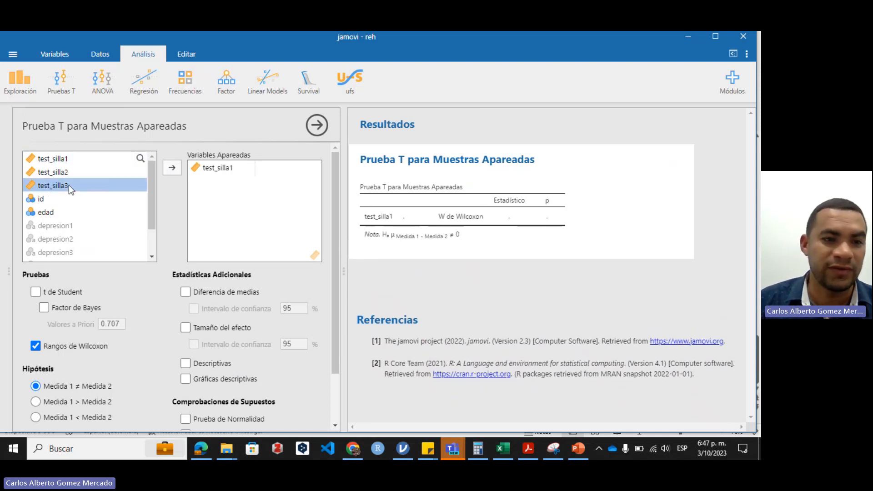
pyautogui.click(172, 169)
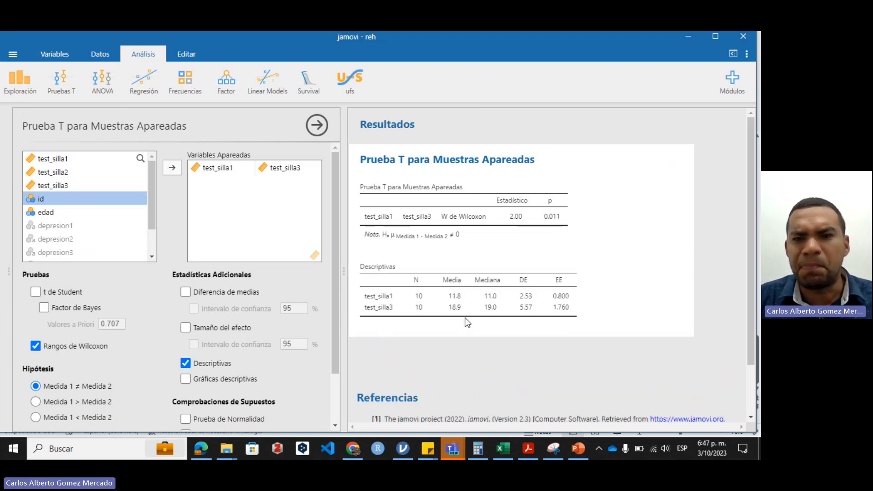
# Review the Wilcoxon and descriptive tables, display the descriptive plots for the pair, and remove the plots again
pyautogui.scroll(-1, 465, 315)
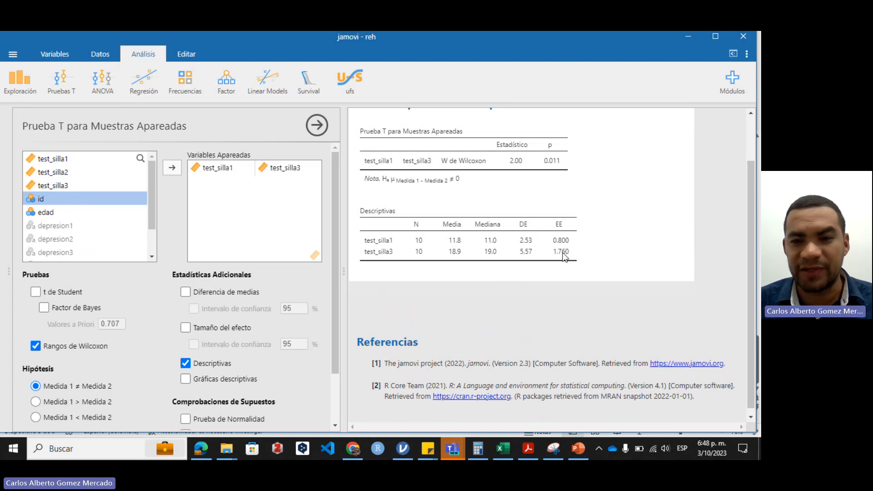
pyautogui.scroll(2, 565, 257)
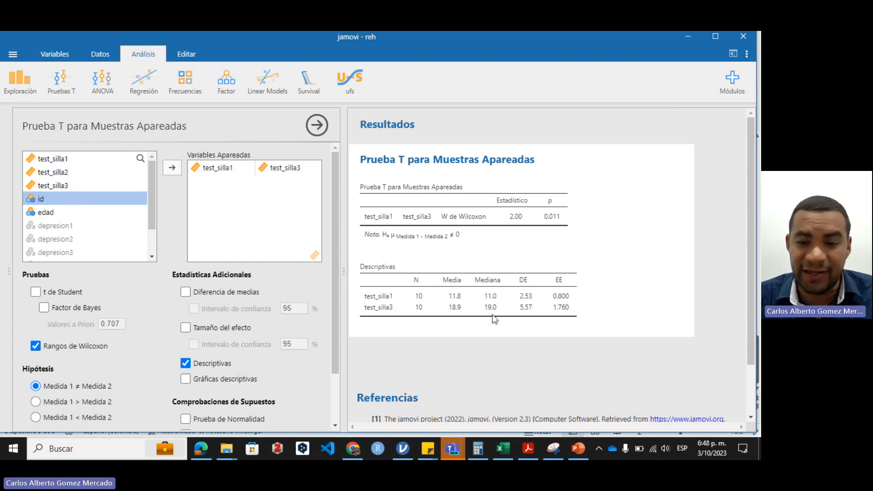
pyautogui.scroll(-2, 496, 309)
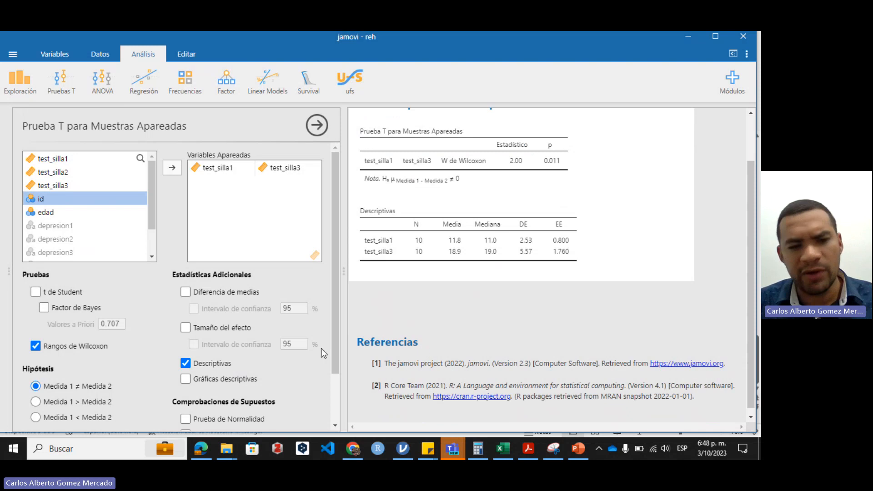
pyautogui.click(195, 380)
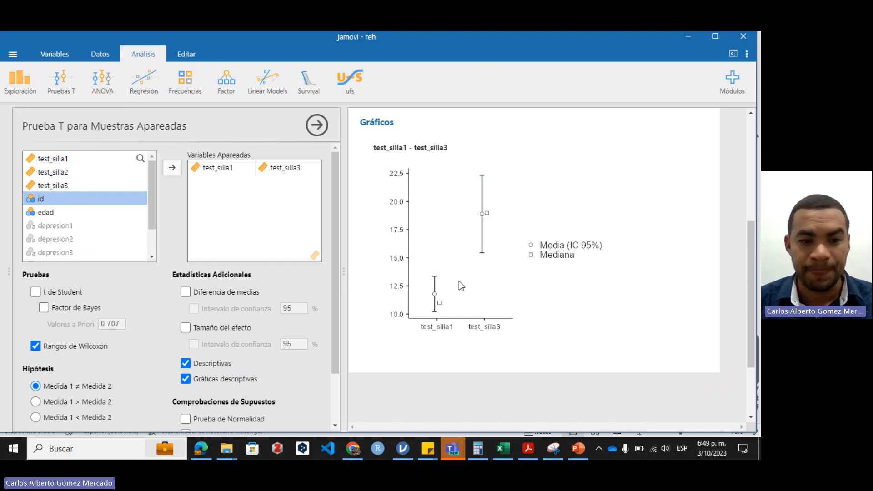
pyautogui.click(186, 378)
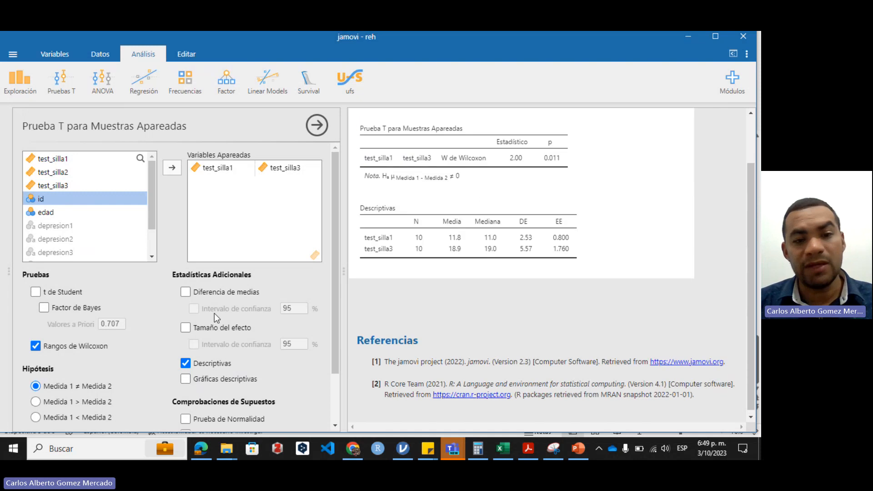
# Add the mean difference to the Wilcoxon results for inspection and remove it again
pyautogui.click(186, 292)
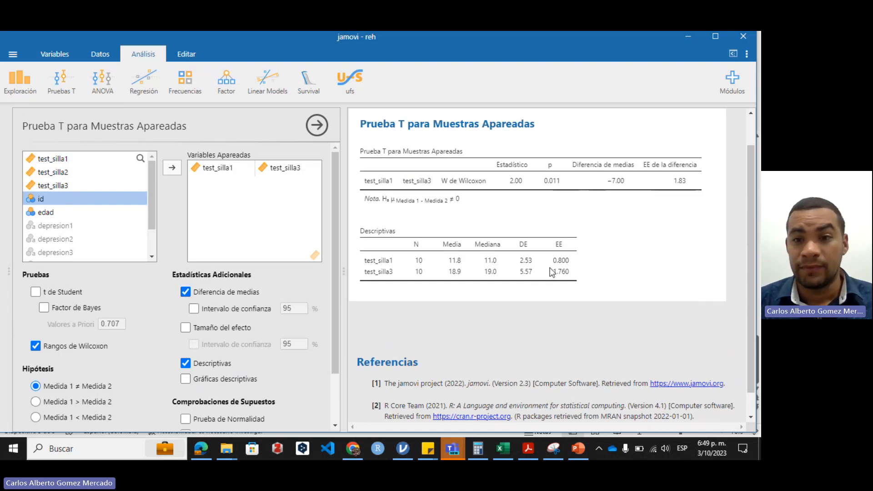
pyautogui.scroll(1, 571, 248)
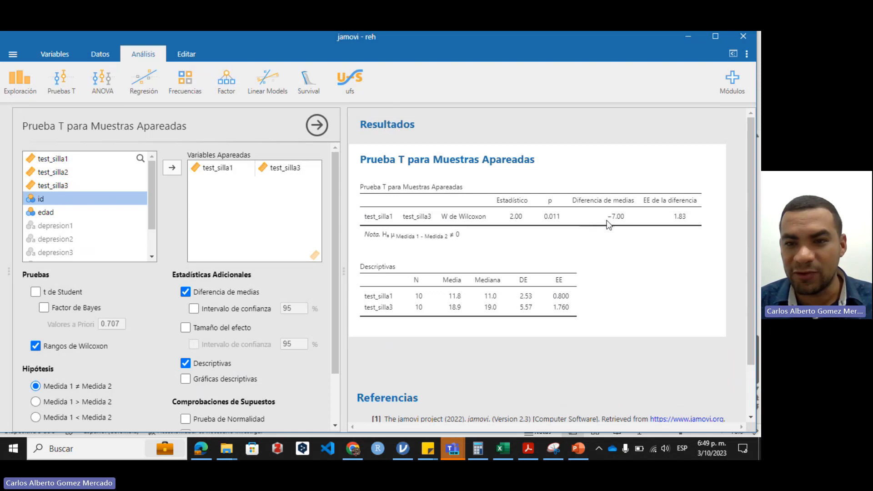
pyautogui.scroll(-1, 607, 220)
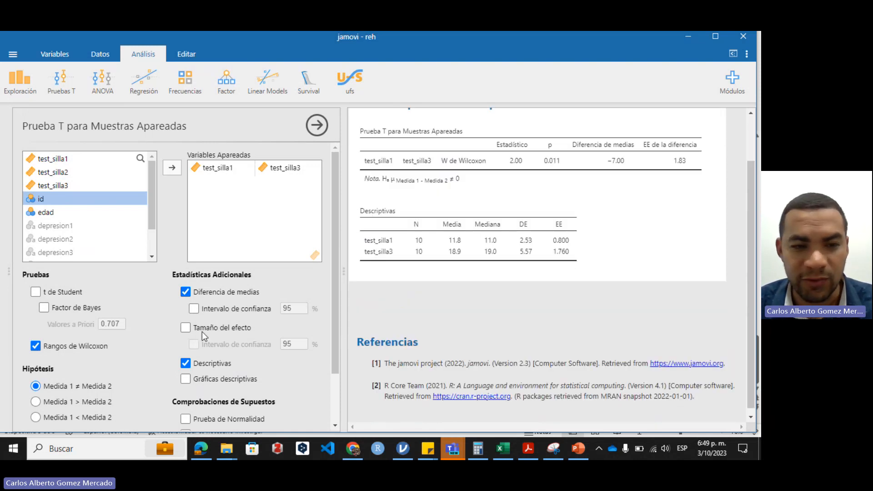
pyautogui.click(189, 294)
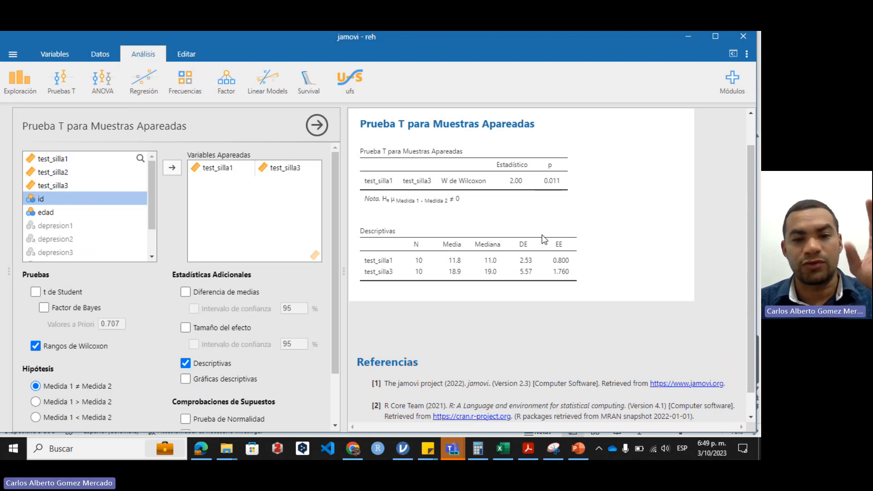
pyautogui.scroll(-3, 289, 274)
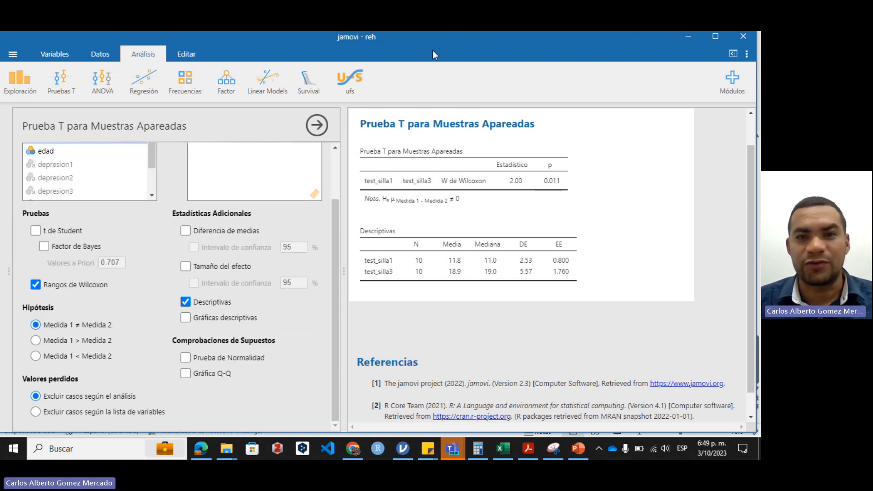